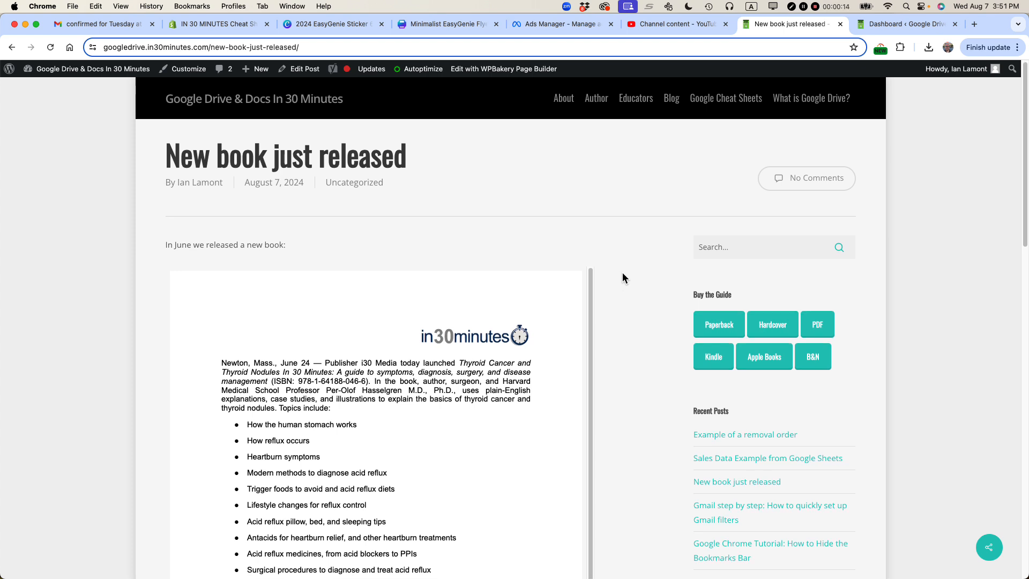
Open the WordPress site's list of installed plugins and locate the Classic Editor plugin
scroll(622, 272, down, 3)
scroll(562, 368, up, 3)
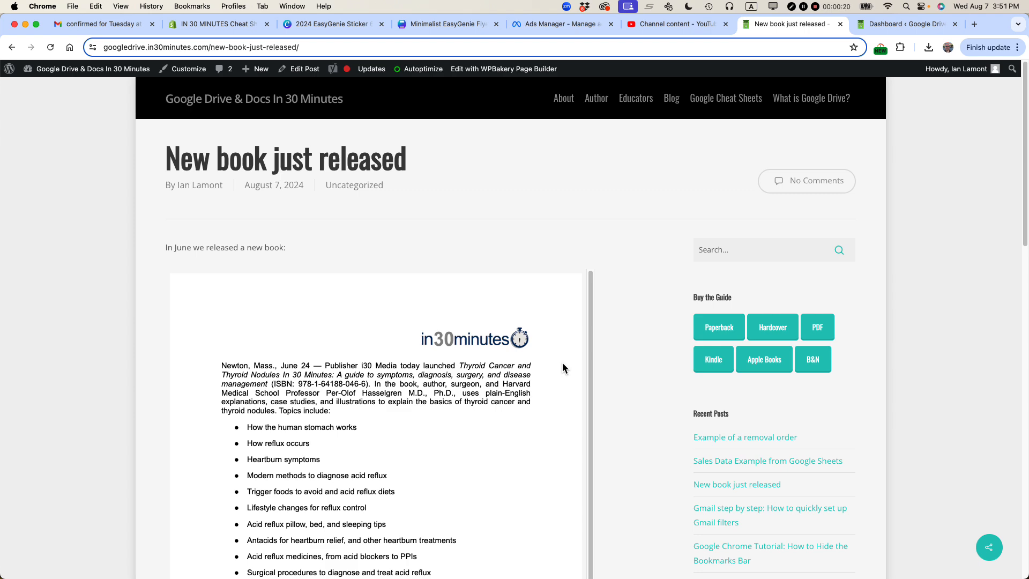
click(873, 25)
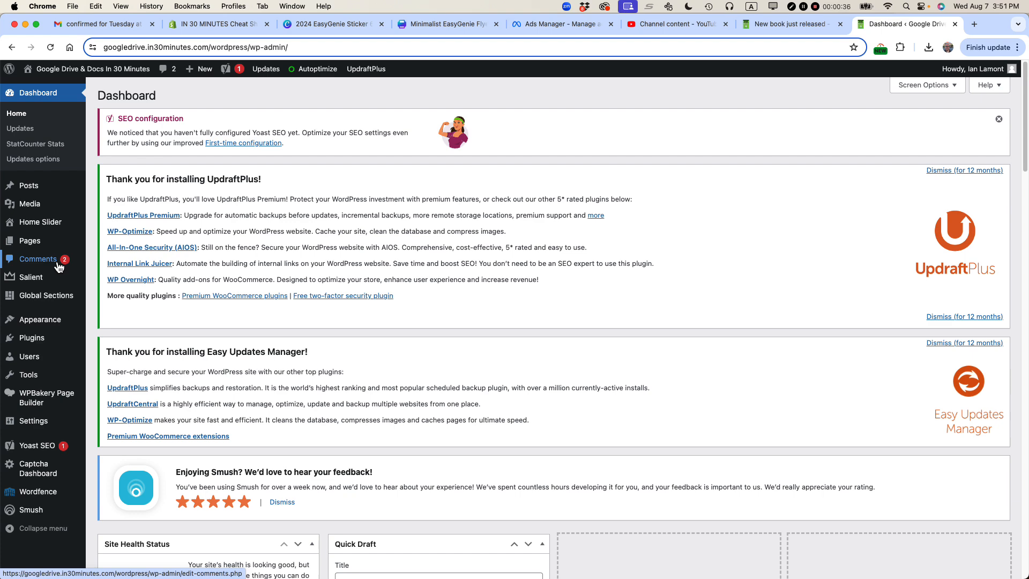
mouse_move(46, 338)
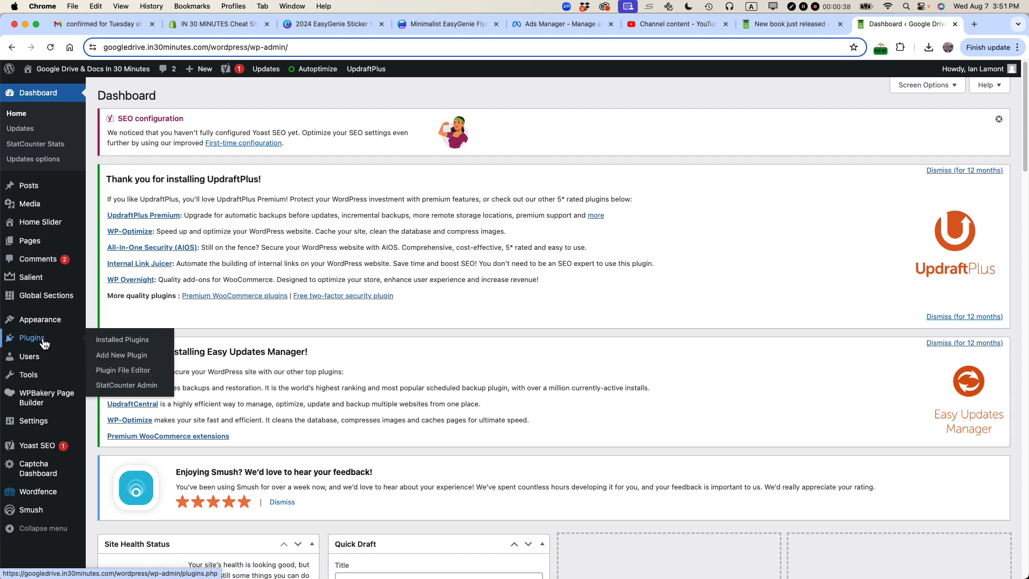
click(113, 341)
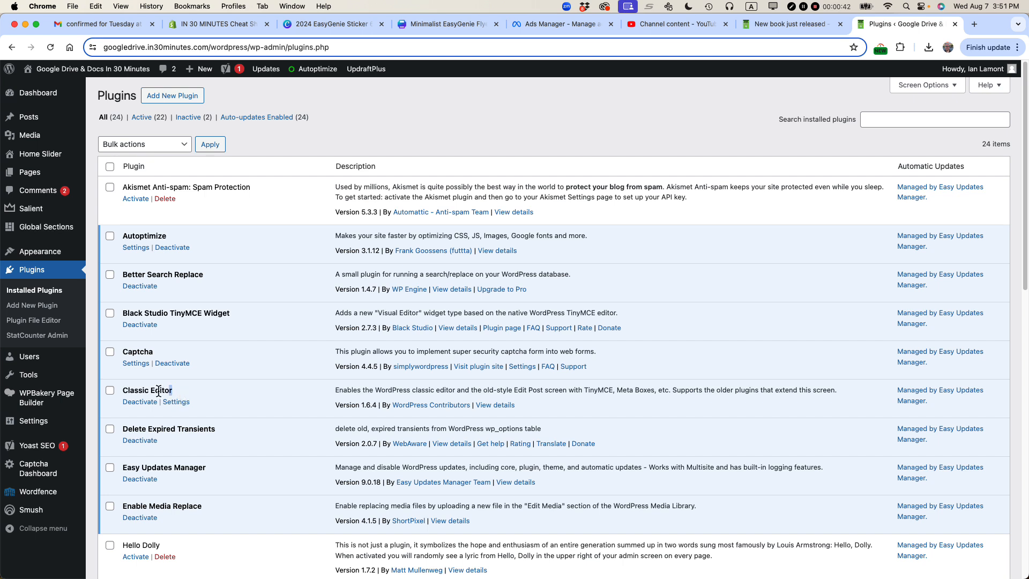
drag(158, 392, 123, 390)
Create a new post titled "Presentation from last month"
mouse_move(199, 69)
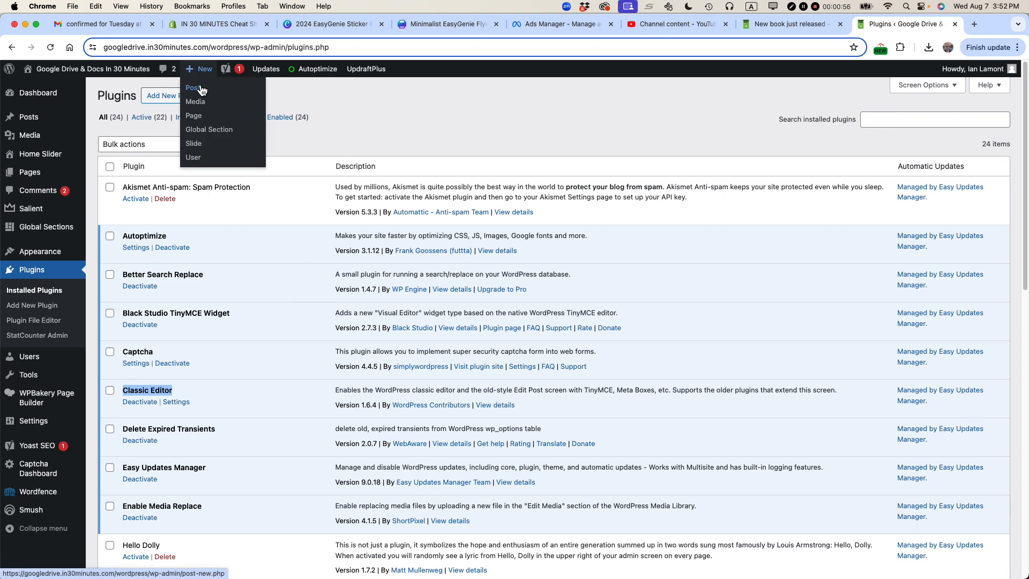
click(202, 90)
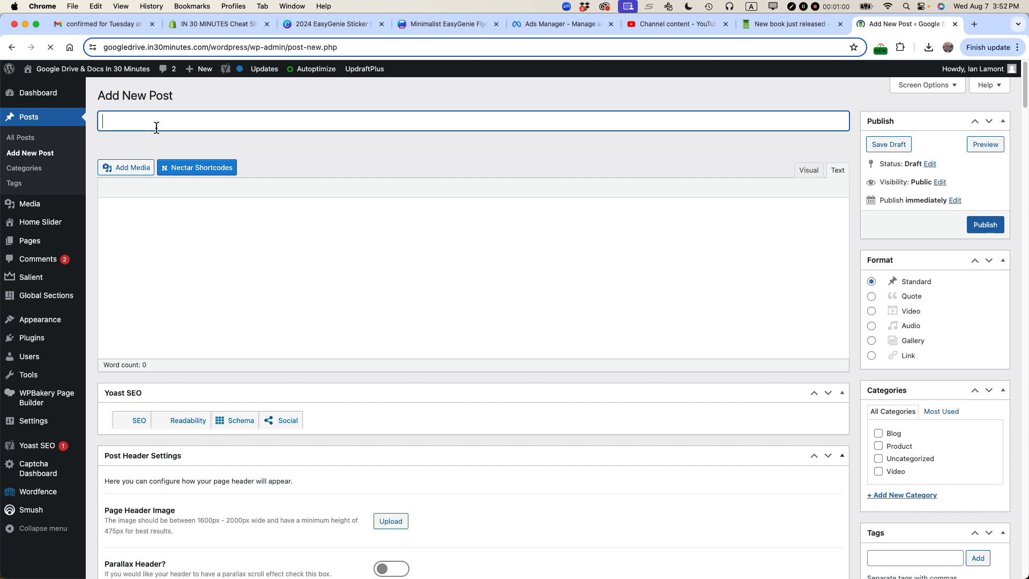
text(P)
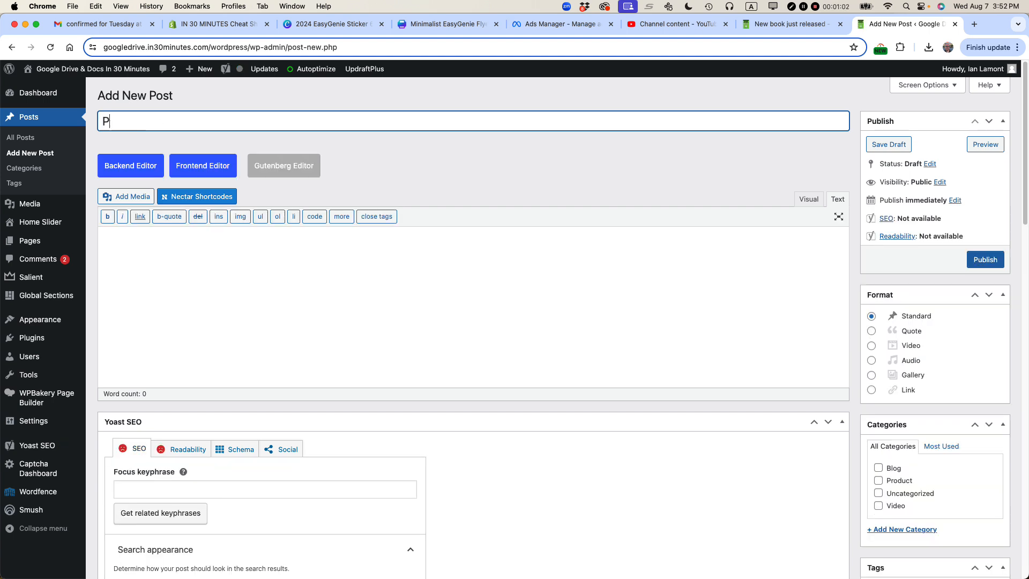
text(resentation from last mont)
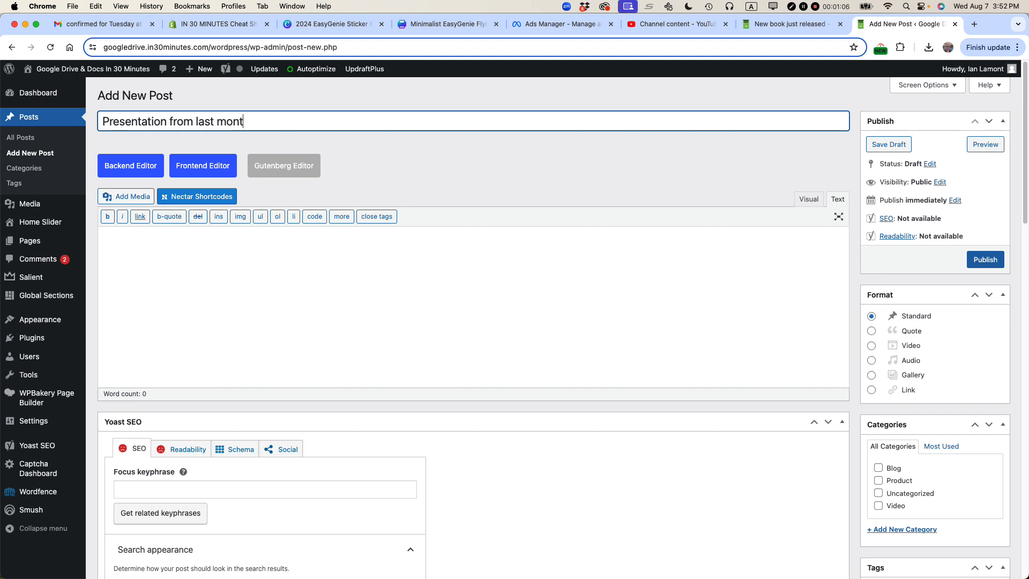
text(h)
In visual editing mode, write the body line "Here is a business presentation I made last month:" and start a new paragraph below it
click(152, 265)
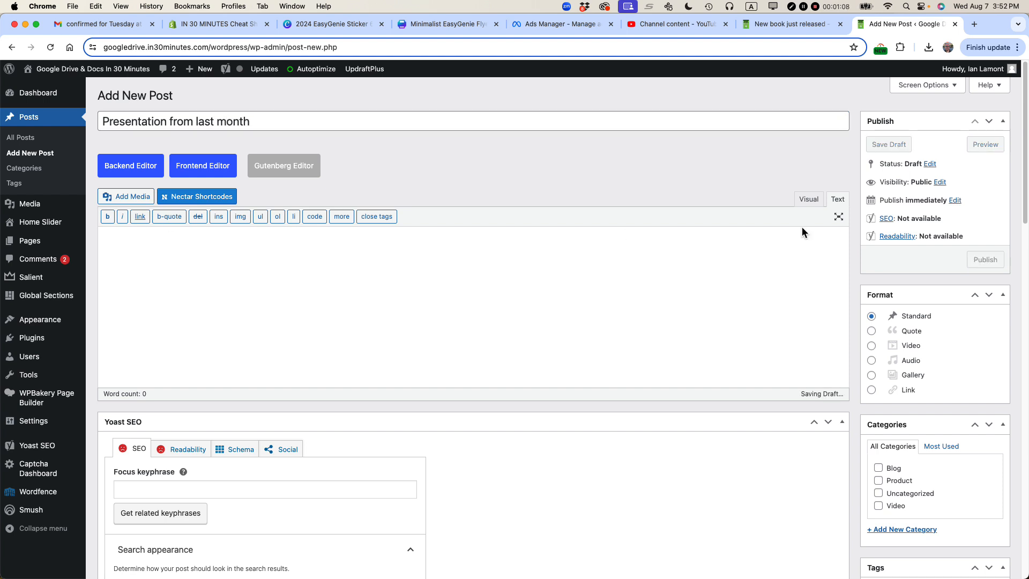
click(814, 205)
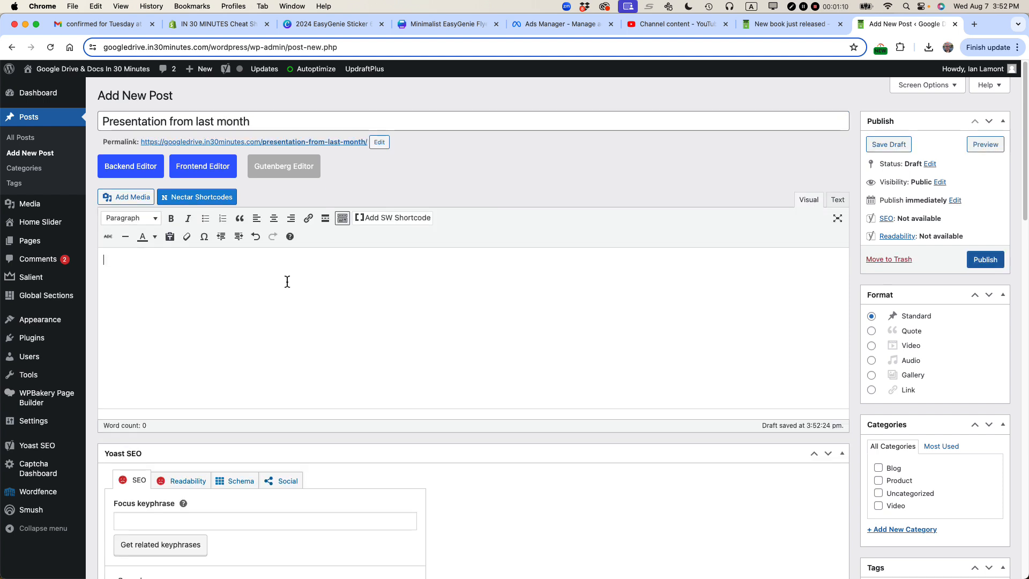
text(Here is a business )
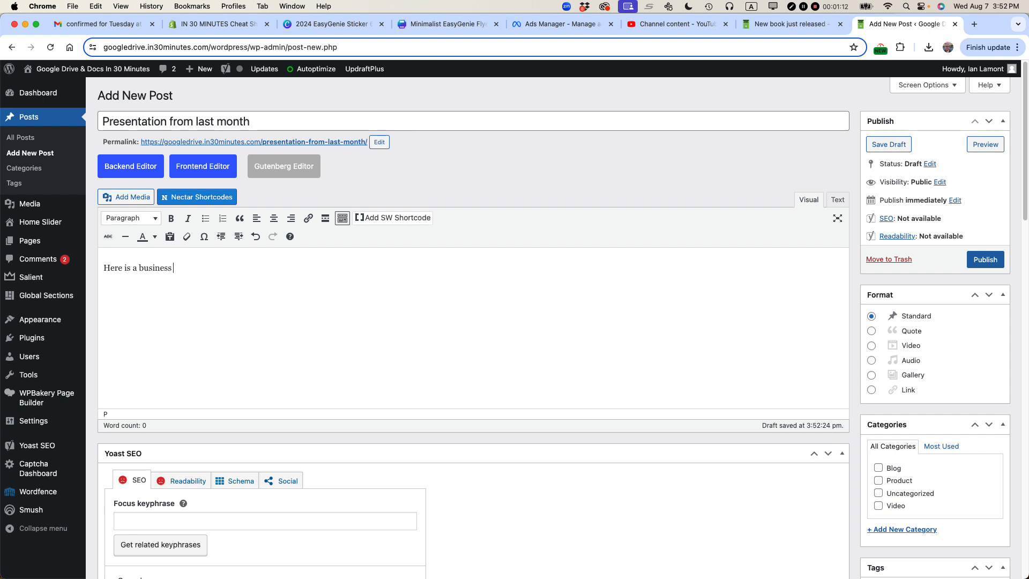
text(presentation I made last month)
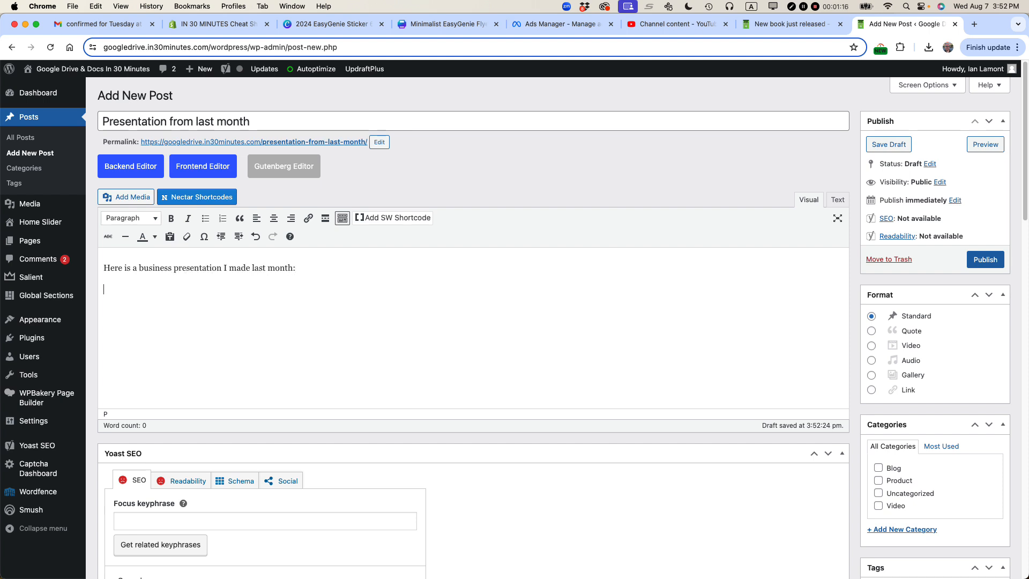
text(:)
key(Return)
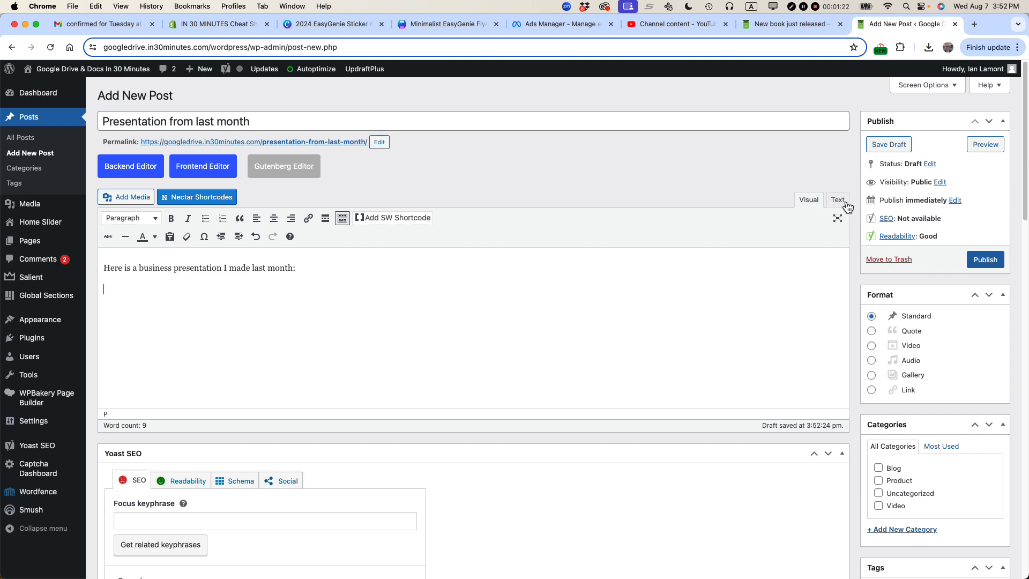
Show the post body as HTML text and delete the &nbsp; code below the introductory line
click(839, 204)
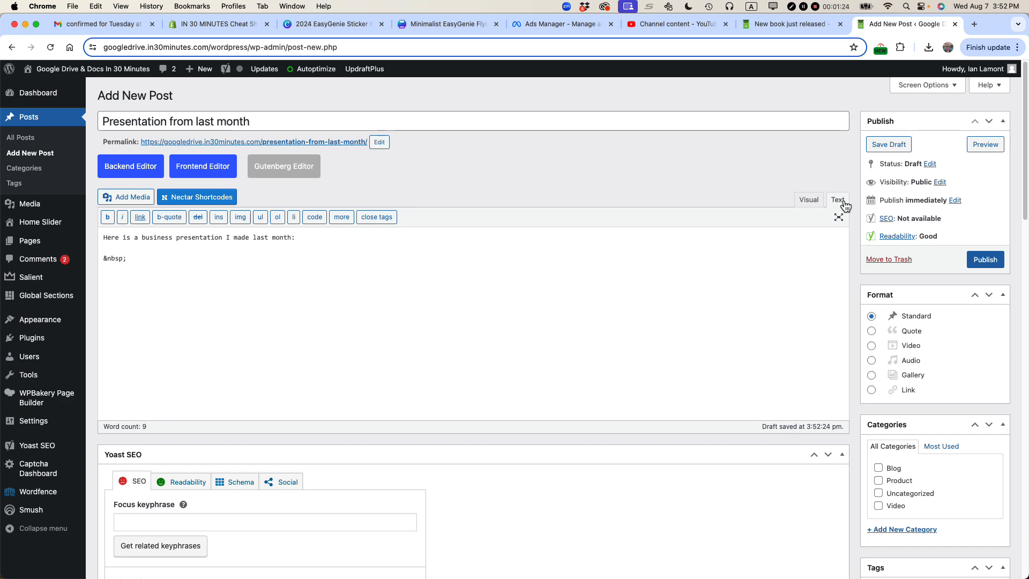
key(super+equal)
key(super+equal)
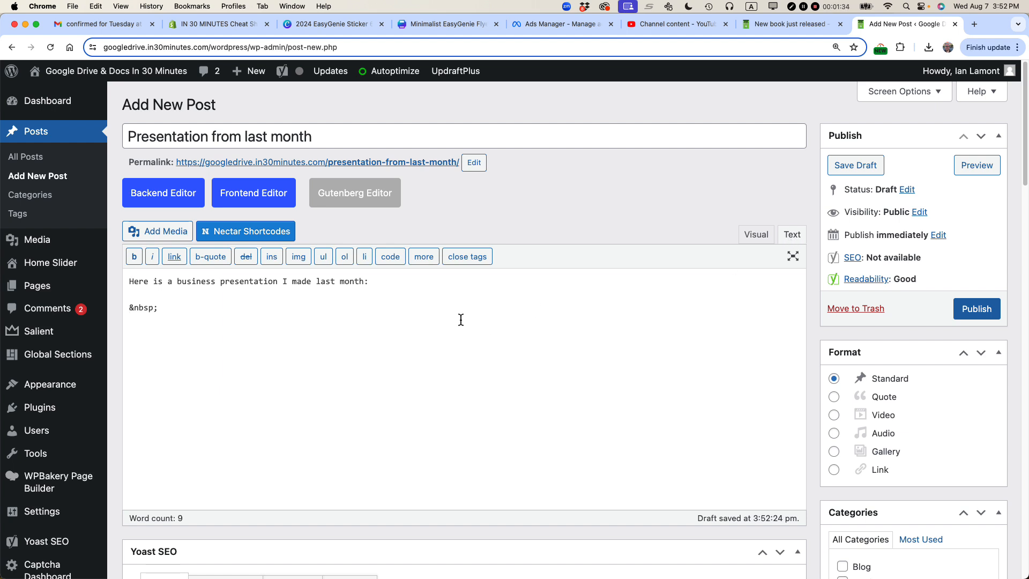
drag(160, 307, 121, 310)
key(BackSpace)
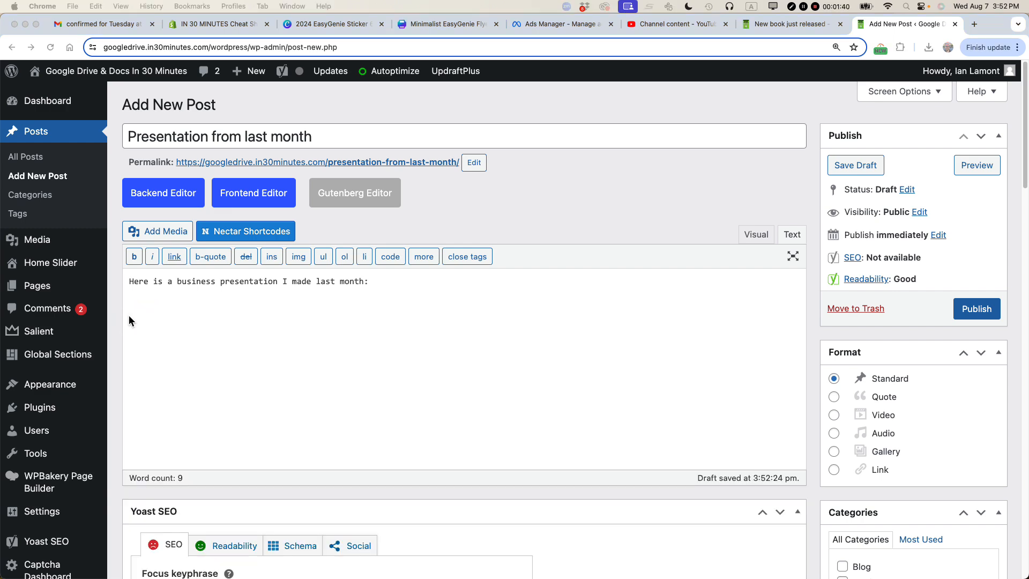
Switch to the "Dr Amazon Friend Forms" presentation in Google Slides and open the embed options for publishing it to the web
key(super+grave)
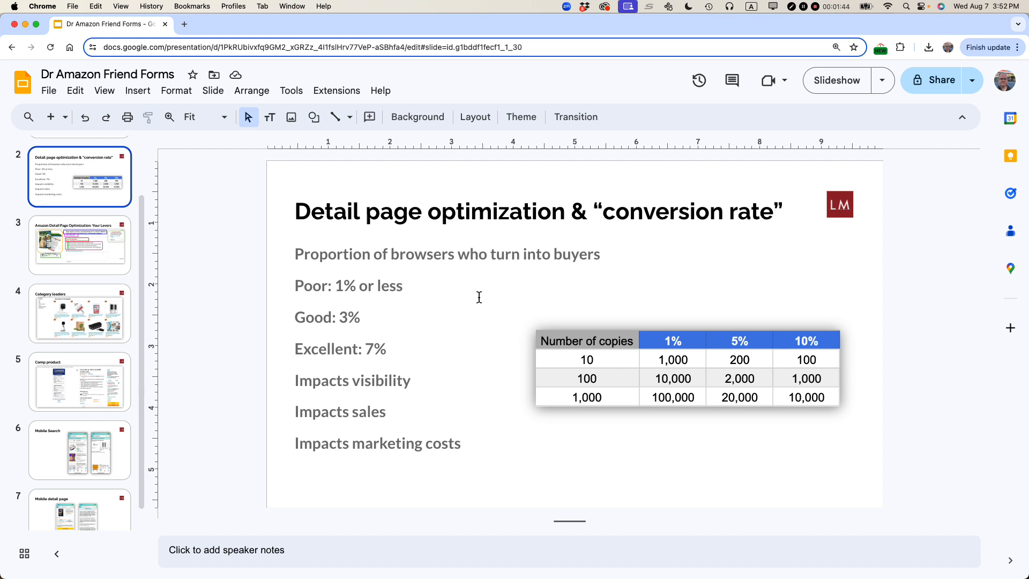
click(49, 91)
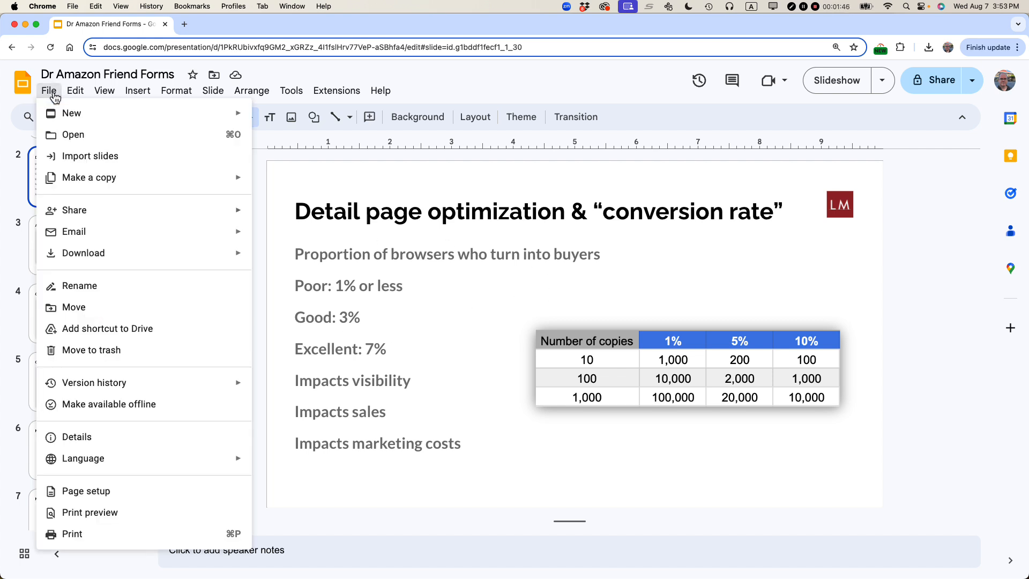
mouse_move(75, 210)
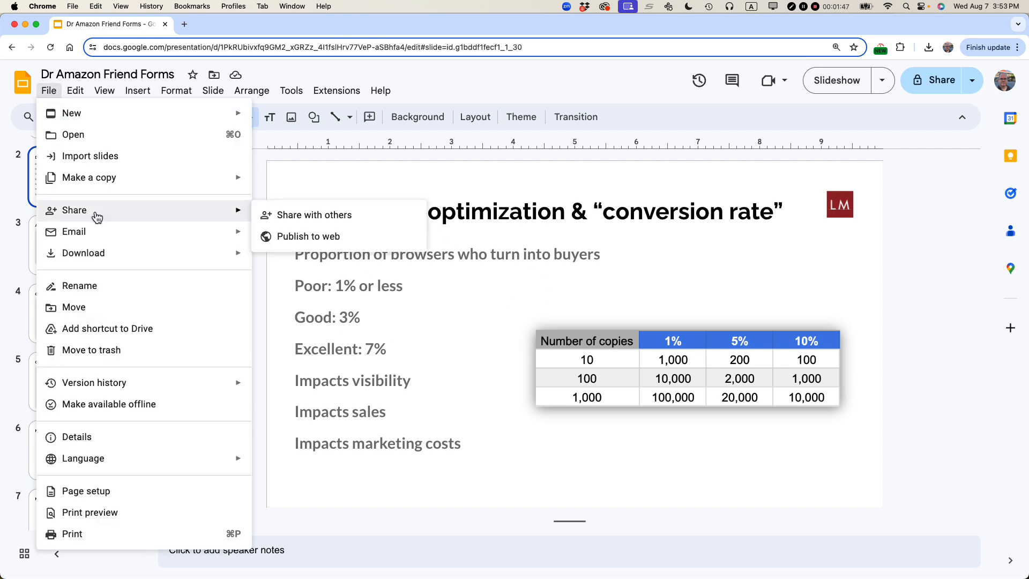
click(288, 235)
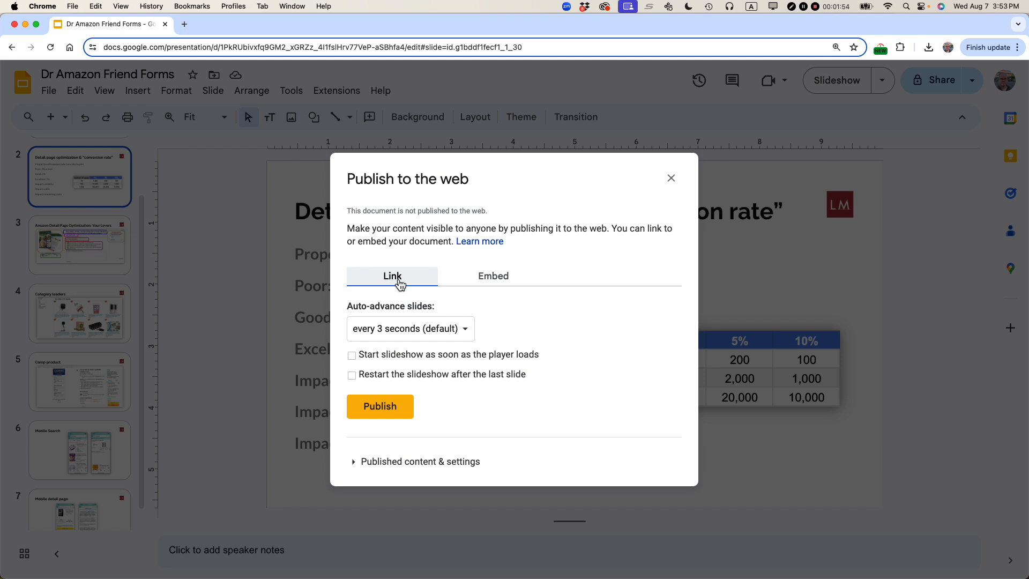
click(500, 280)
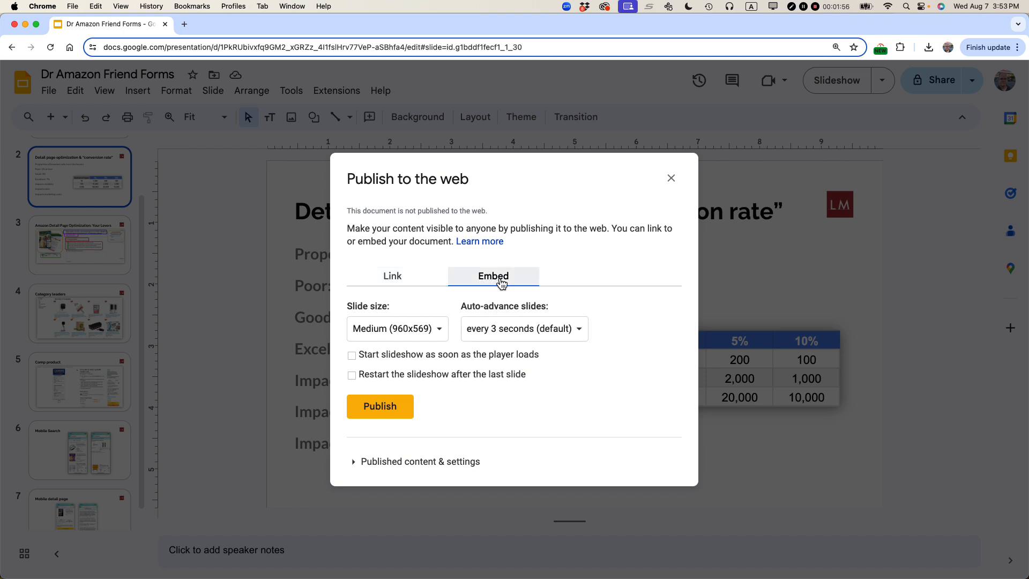
Set the embed's slide size to Small (480x299) and auto-advance the slides every 5 seconds
click(445, 336)
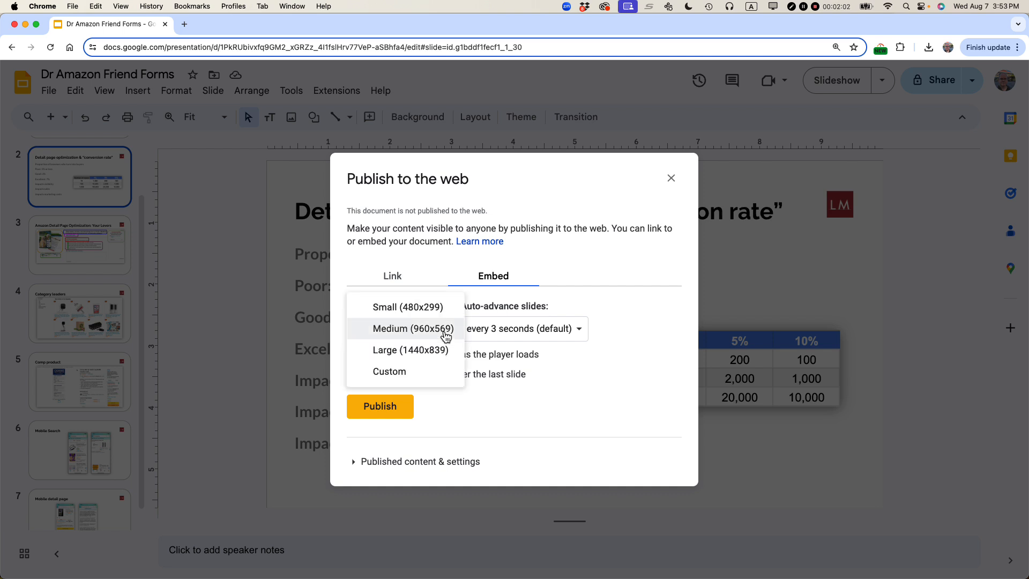
click(424, 310)
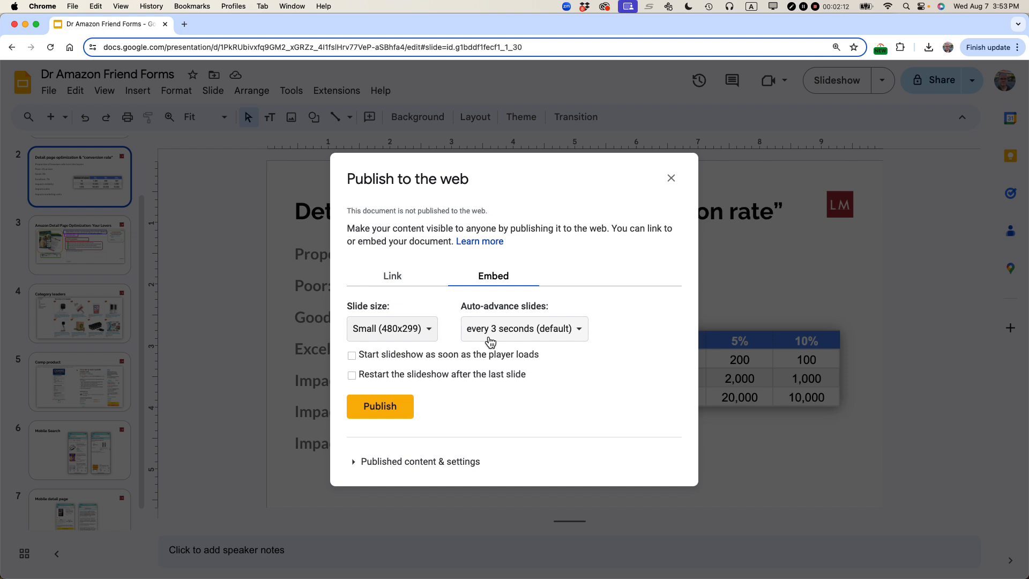
click(576, 336)
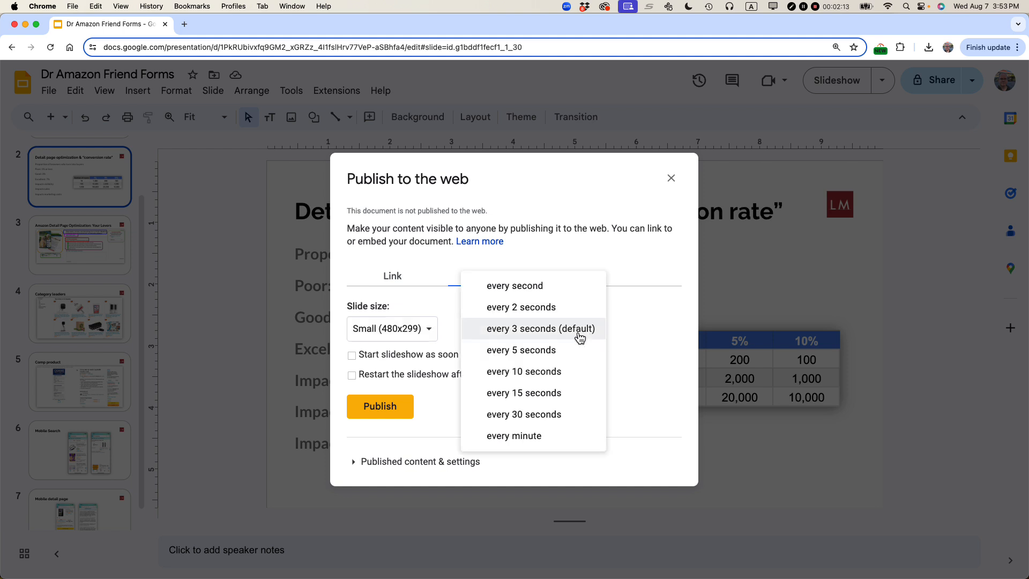
click(559, 362)
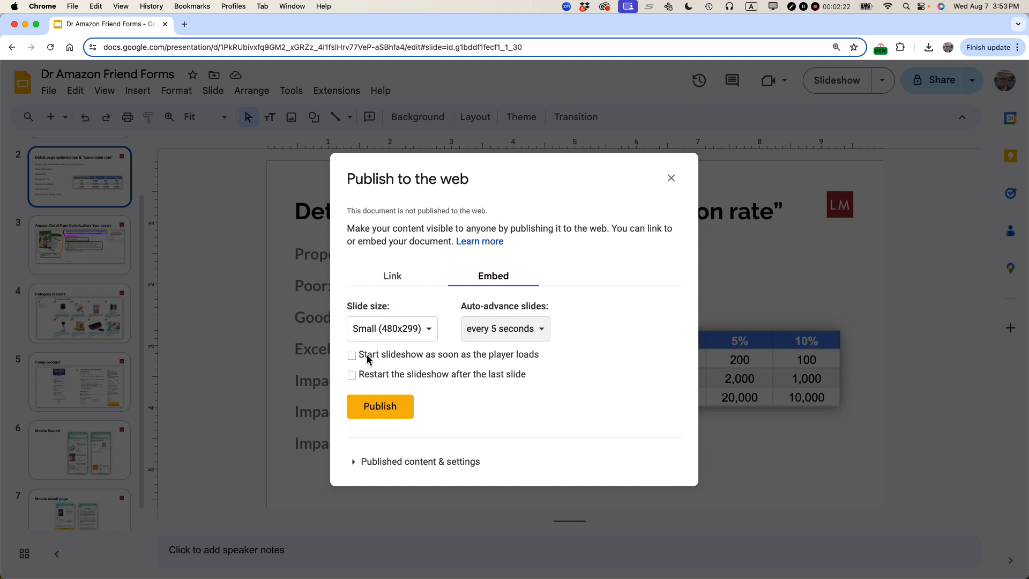
Publish the presentation to the web without restricting access and copy its iframe embed code
click(360, 464)
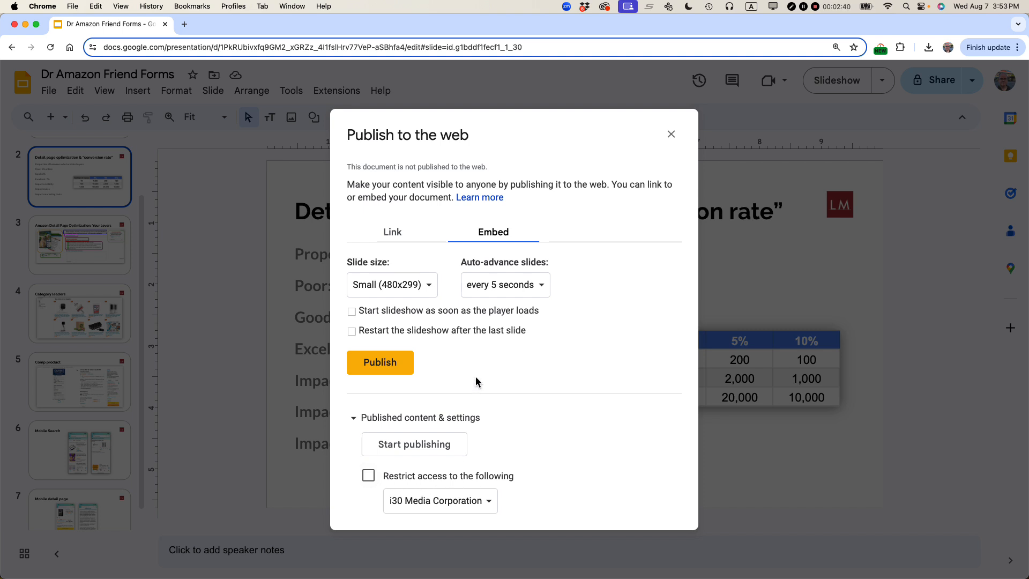
click(382, 365)
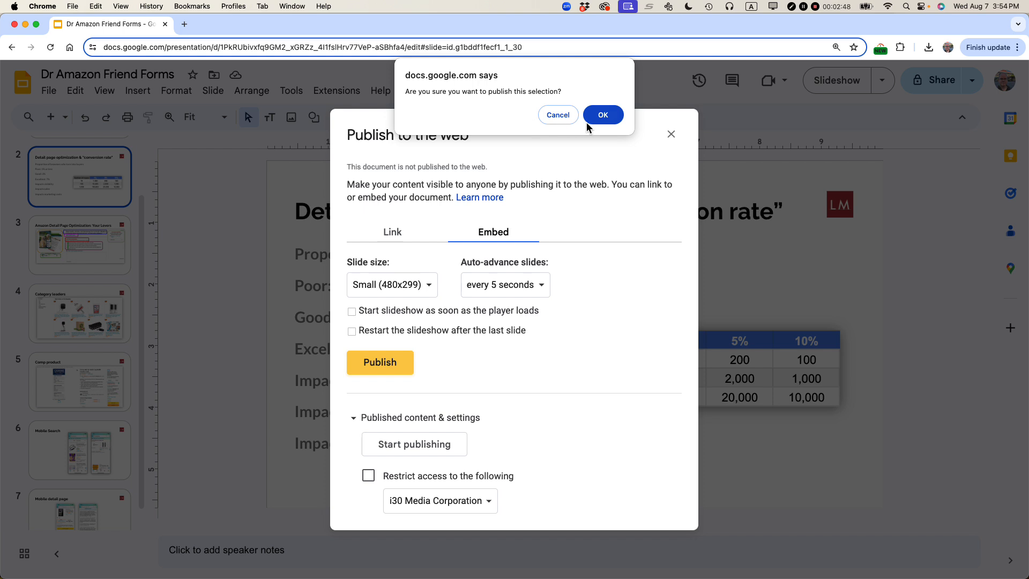
click(609, 117)
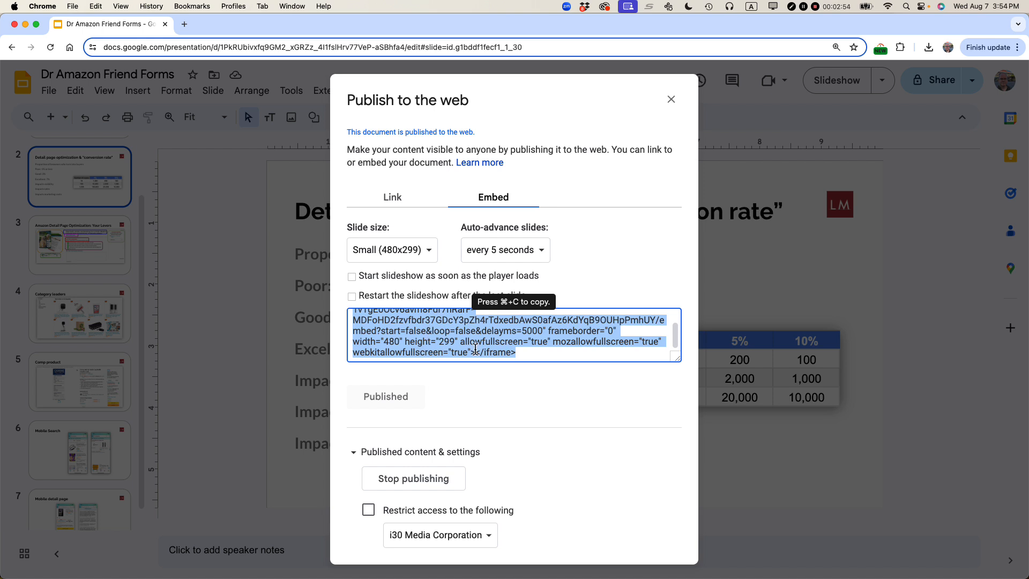
right_click(462, 341)
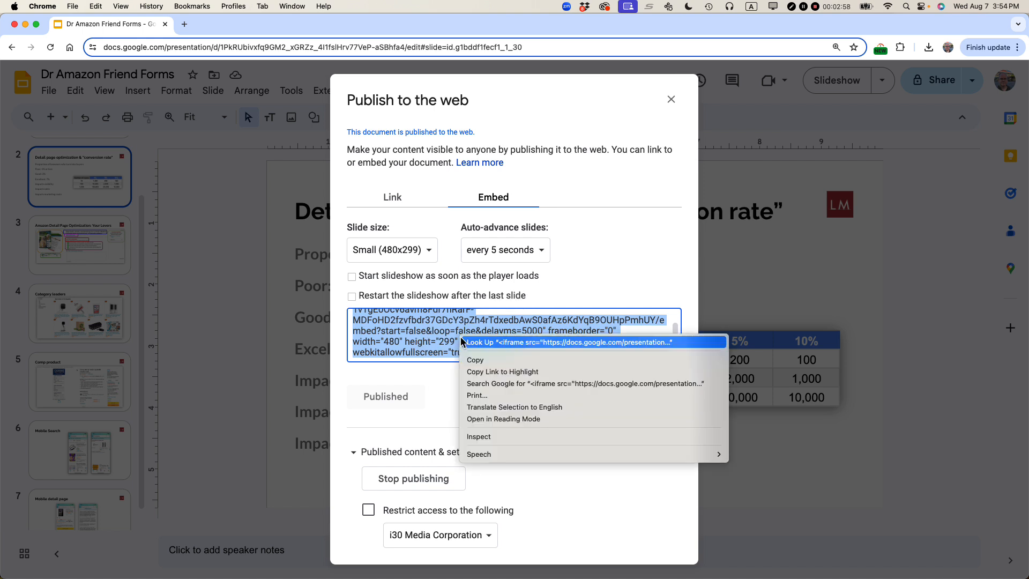
click(475, 360)
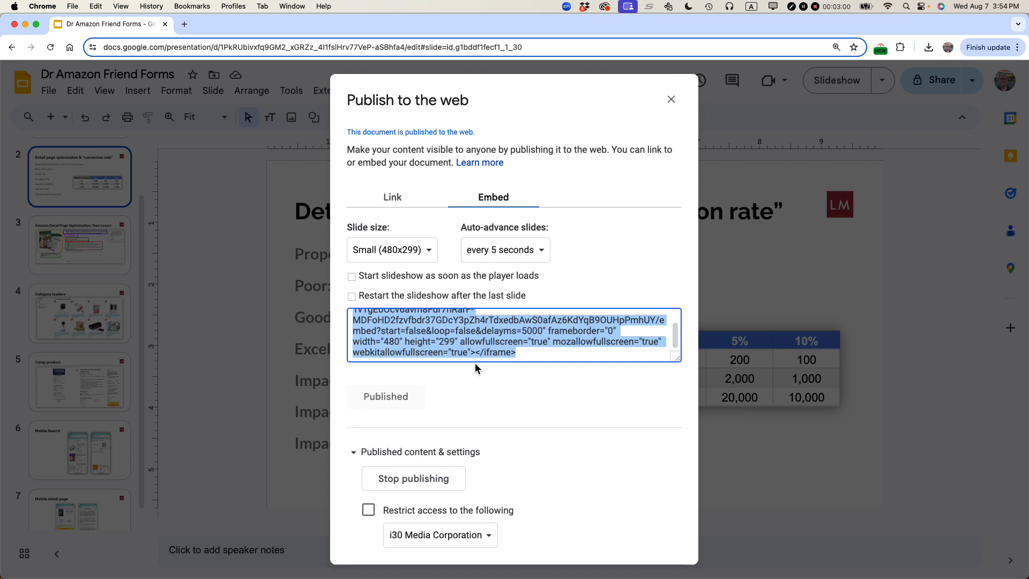
Return to the WordPress post, paste the iframe embed code below the introductory line and publish the post
key(super+grave)
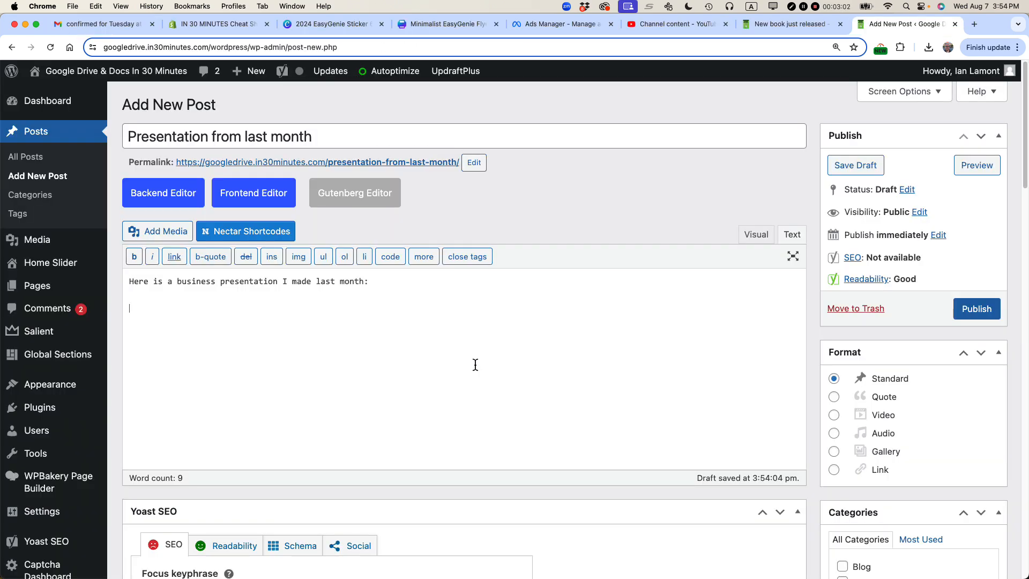
text(<iframe src="https://docs.google.com/presentation/d/e/2PACX-1vTgE0Ocv6avm8Fdr7hRarF-MDFoHD2fzvfbdr37GDcY3pZh4rTdxedbAwS0afAz6KdYqB9OUHpPmhUY/embed?start=false&loop=false&delayms=5000" frameborder="0" width="480" height="299" allowfullscreen="true" mozallowfullscreen="true" webkitallowfullscreen="true"></iframe>)
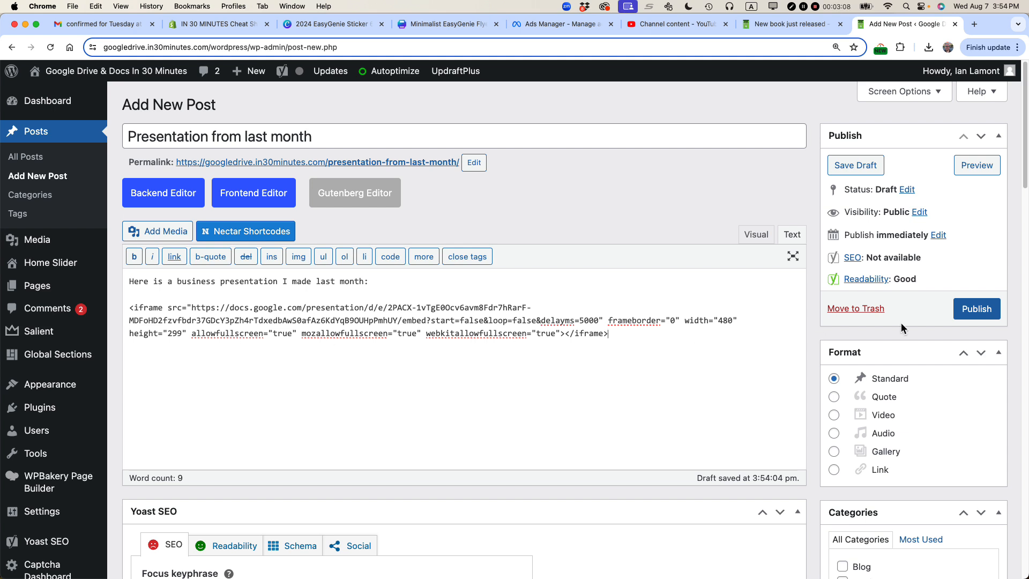
click(984, 316)
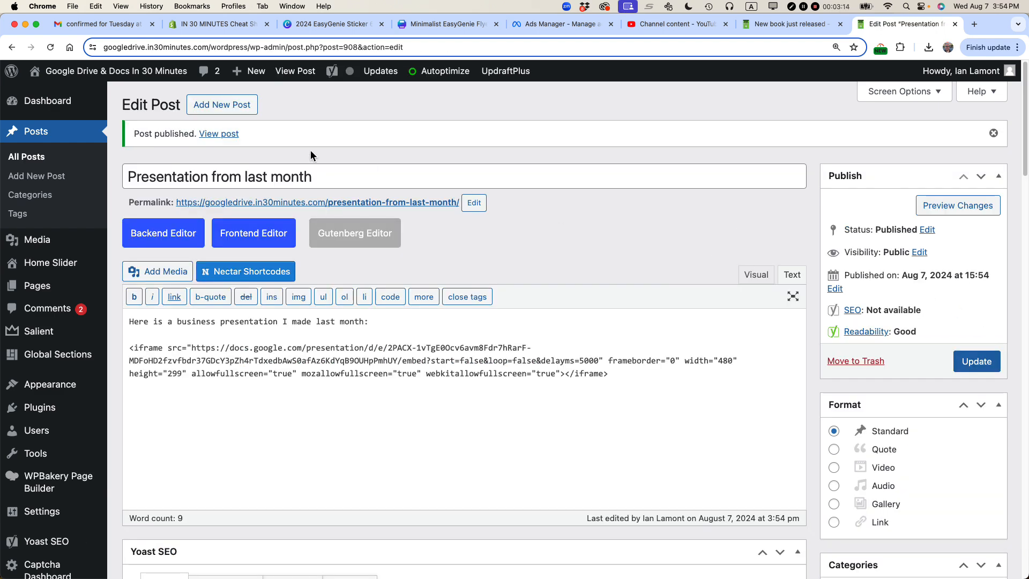
View the published post and page through the embedded presentation to slide 5
click(220, 140)
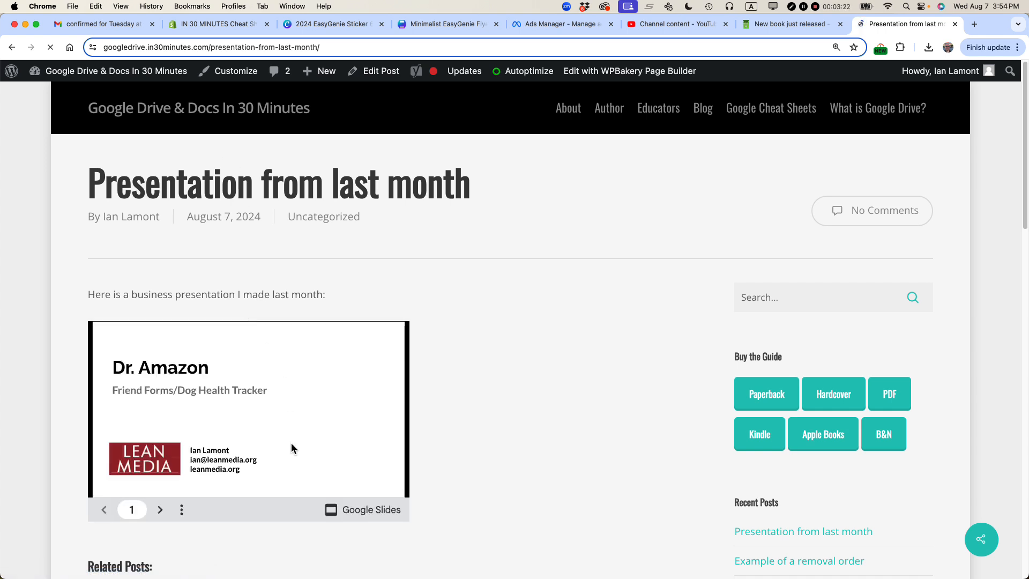
click(161, 510)
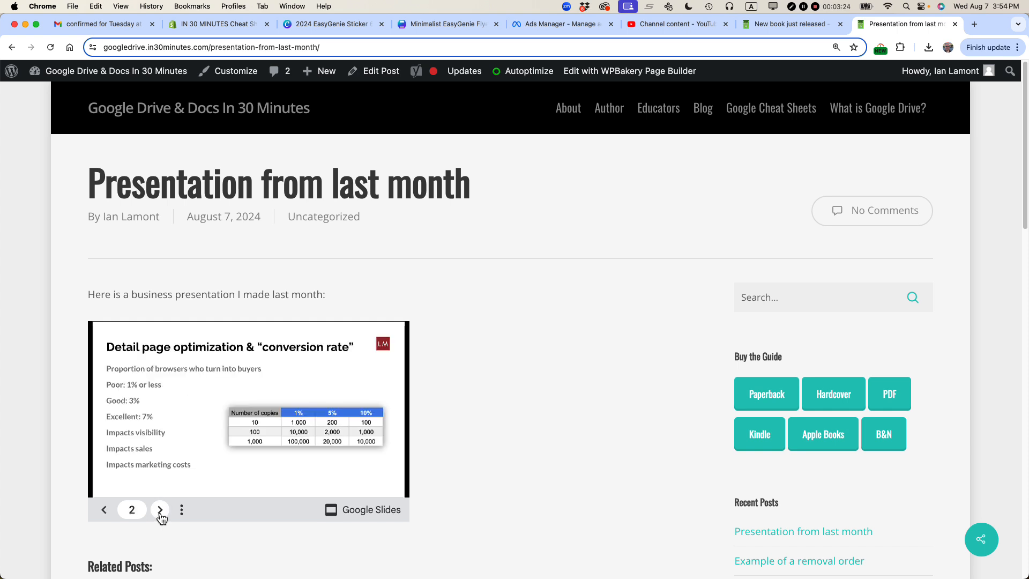
click(160, 510)
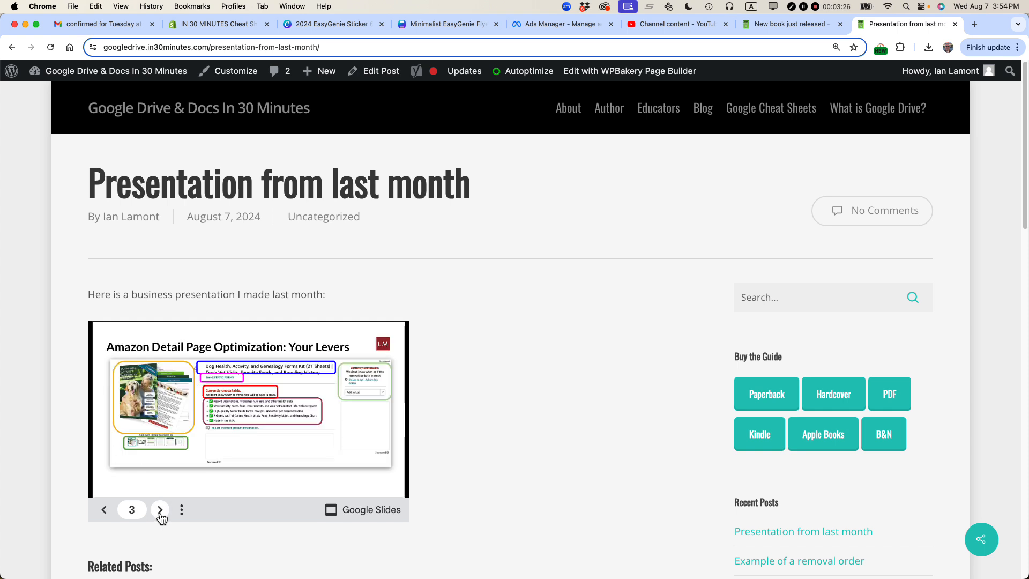
click(160, 510)
click(160, 510)
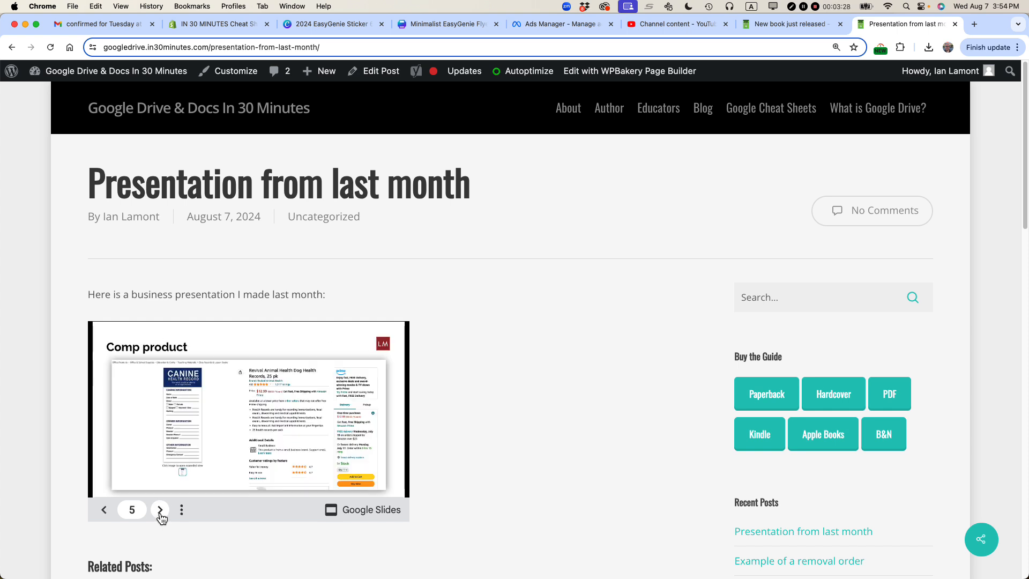